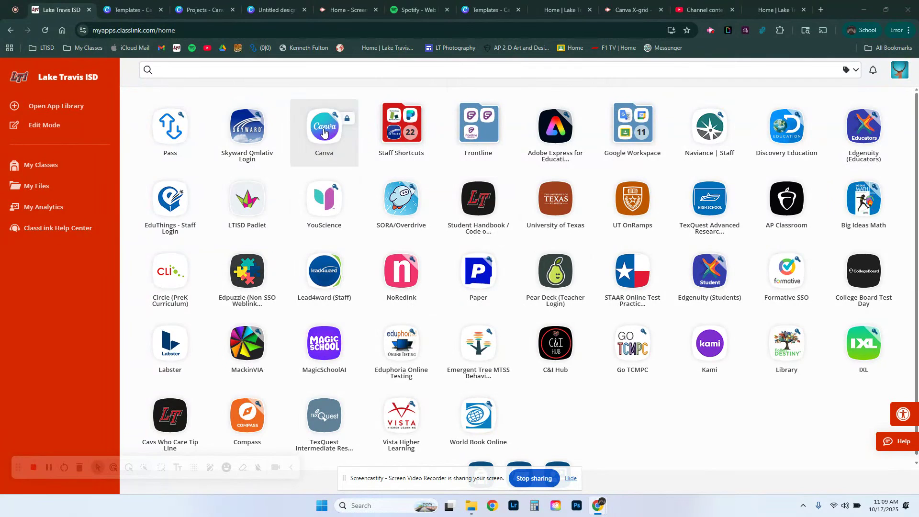
Open Canva from the ClassLink app page, and also load canva.com in a new browser tab
left_click(325, 139)
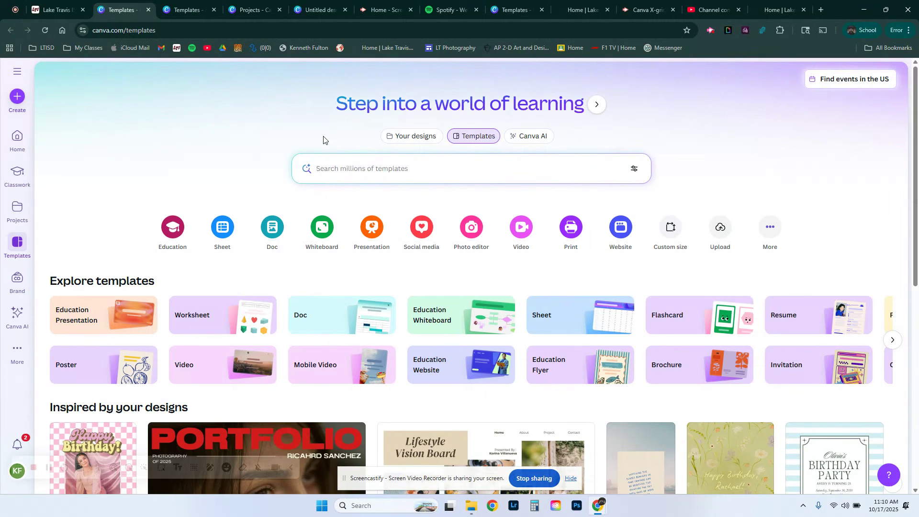
left_click(821, 11)
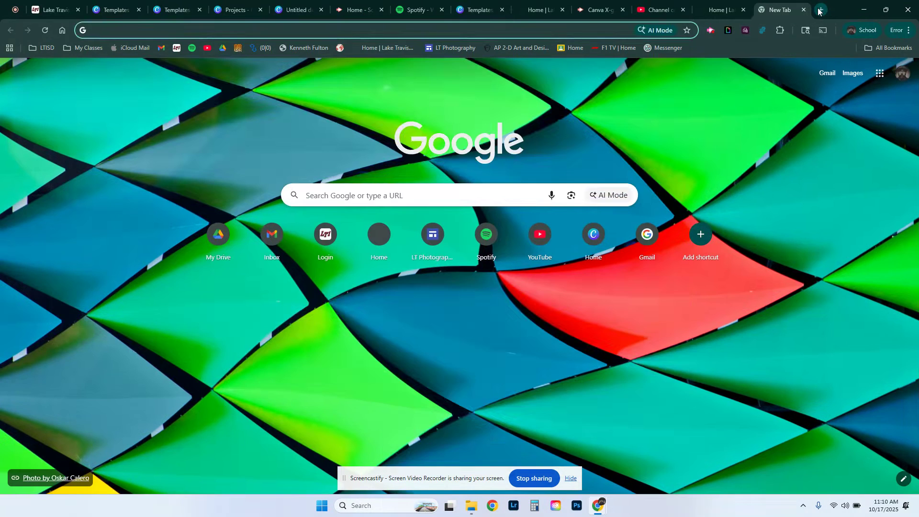
type("canva.com")
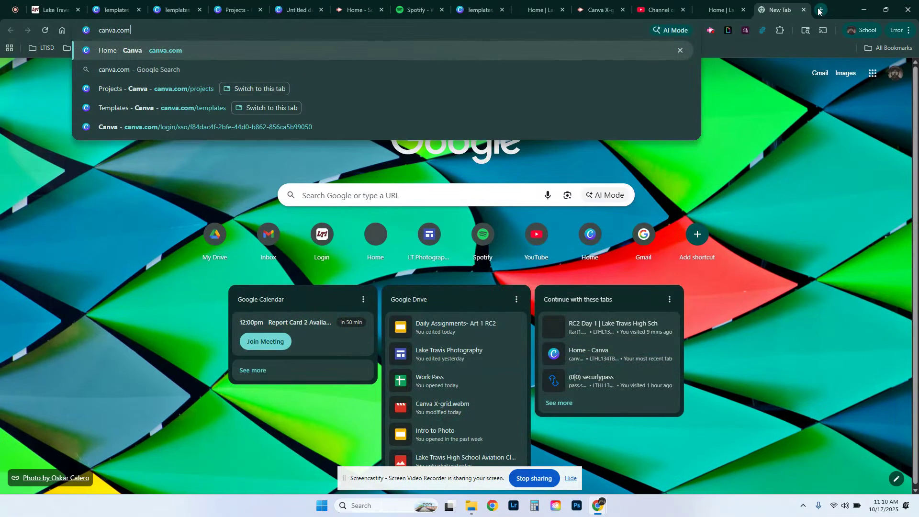
key("Return")
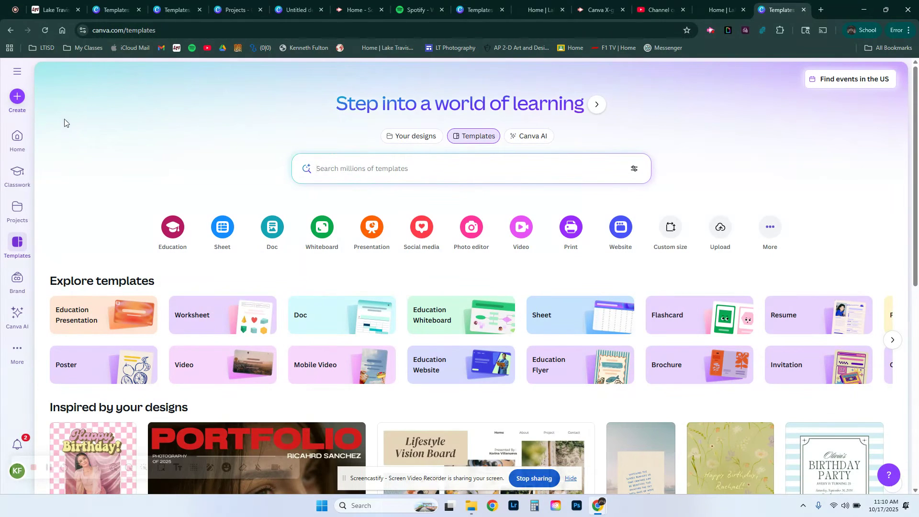
Upload the EL4A0051 photo from the Downloads folder as a new creation and open it for image editing
left_click(17, 97)
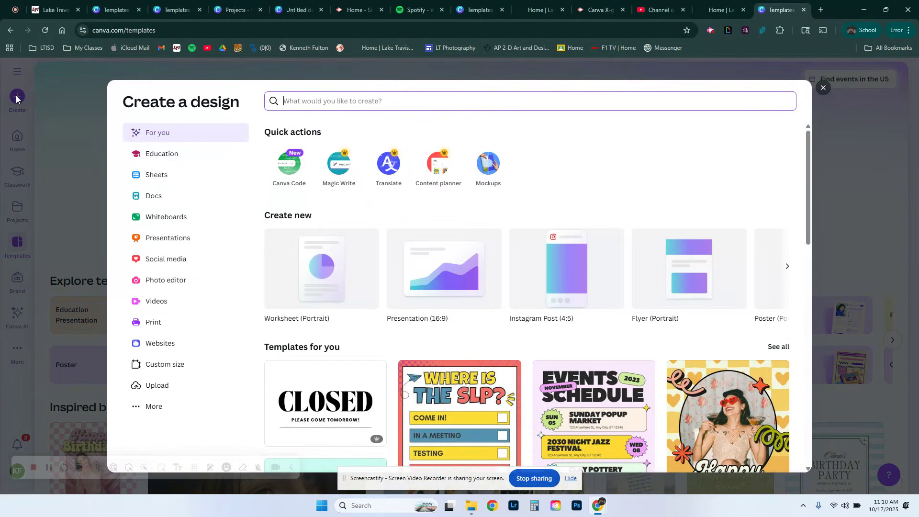
left_click(159, 389)
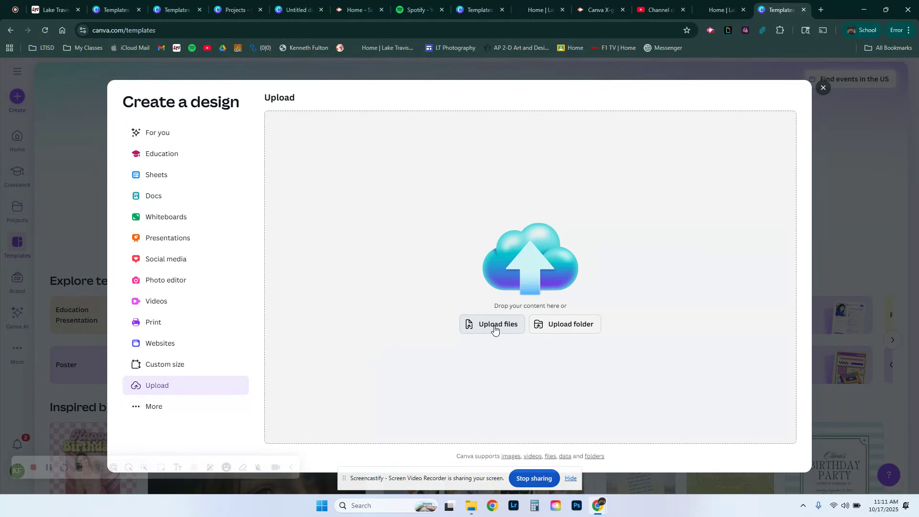
left_click(495, 329)
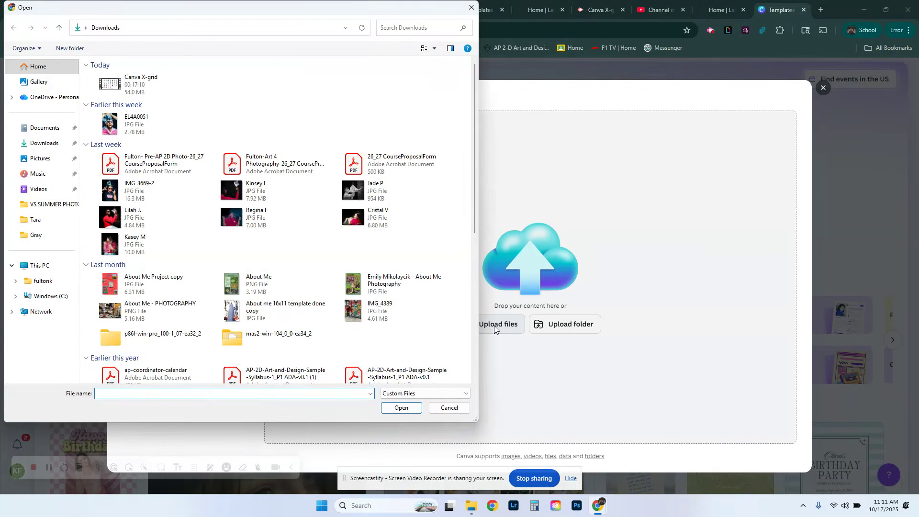
left_click(138, 133)
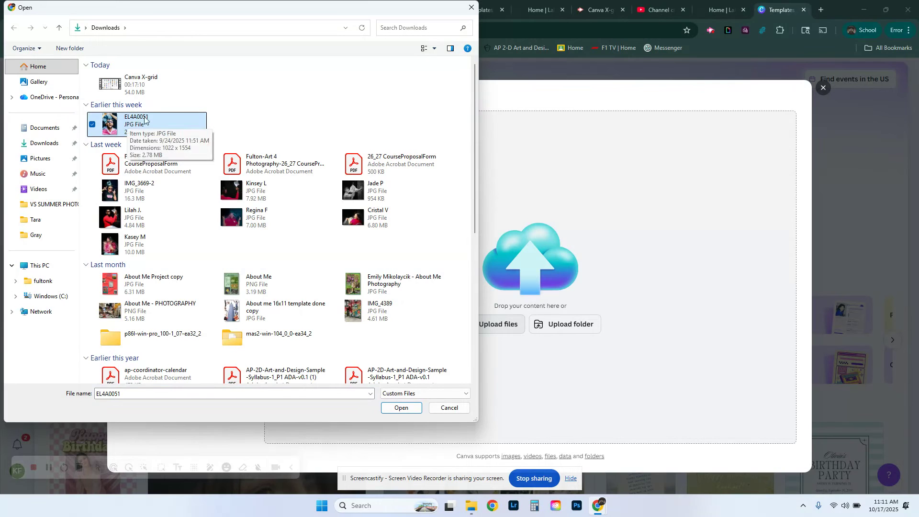
left_click(400, 407)
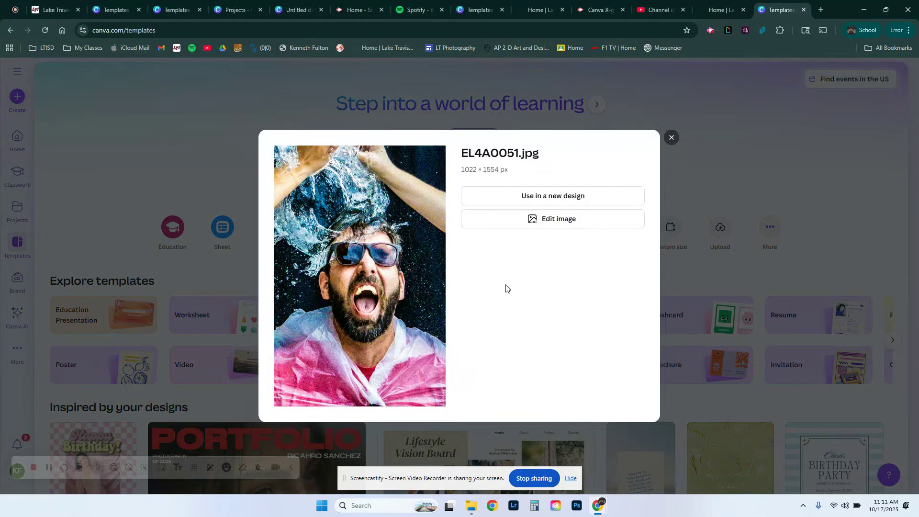
left_click(557, 221)
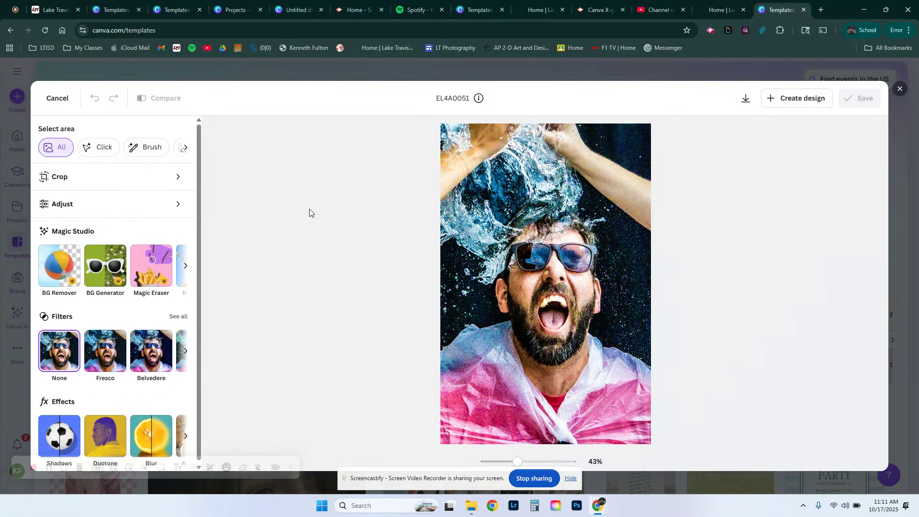
Set the photo's crop to the 4:5 aspect ratio and shift the picture down inside the crop frame
left_click(175, 177)
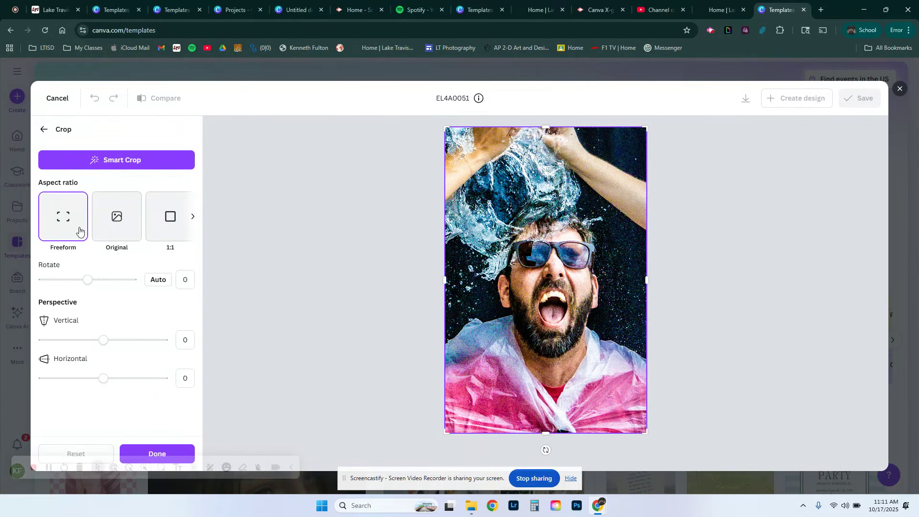
left_click(191, 218)
left_click(189, 219)
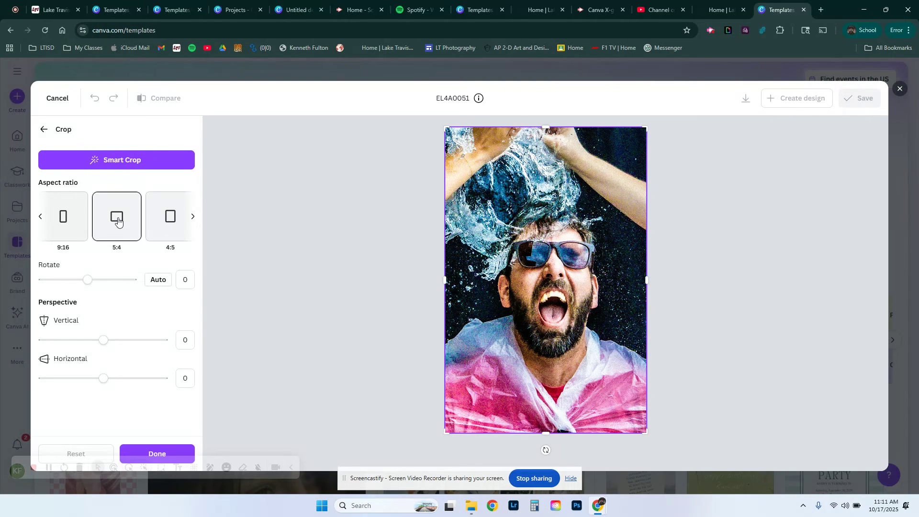
left_click(173, 226)
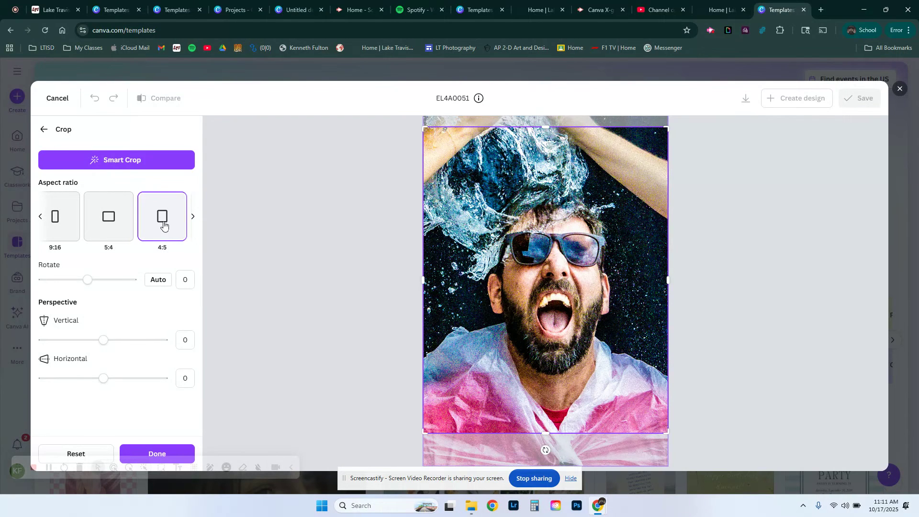
left_click_drag(484, 228, 485, 248)
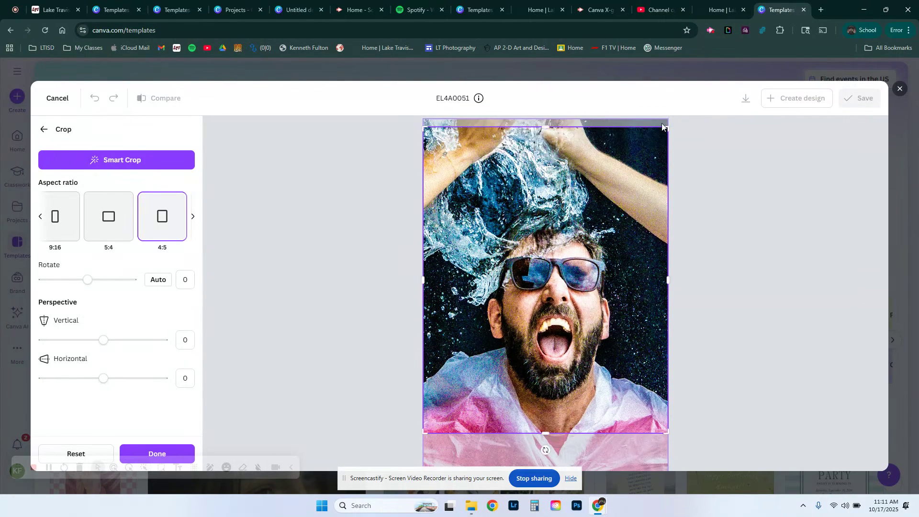
Resize the 4:5 crop to span the photo's full width, reposition the picture to keep face and splash in frame, and apply the crop
left_click_drag(667, 127, 632, 236)
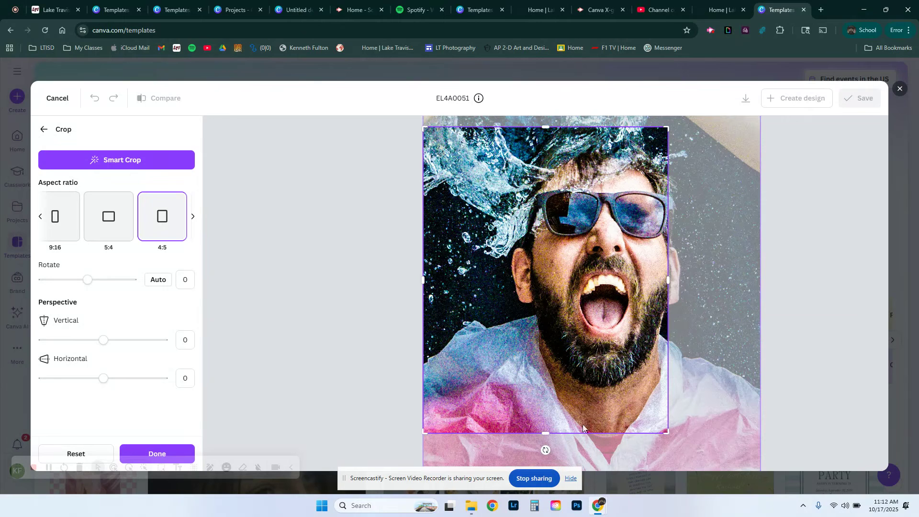
left_click_drag(644, 200, 545, 203)
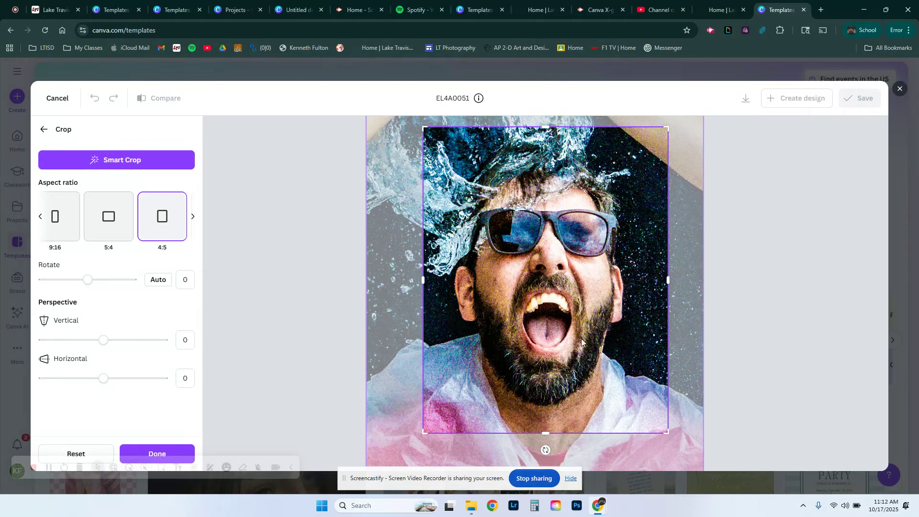
left_click_drag(668, 432, 673, 418)
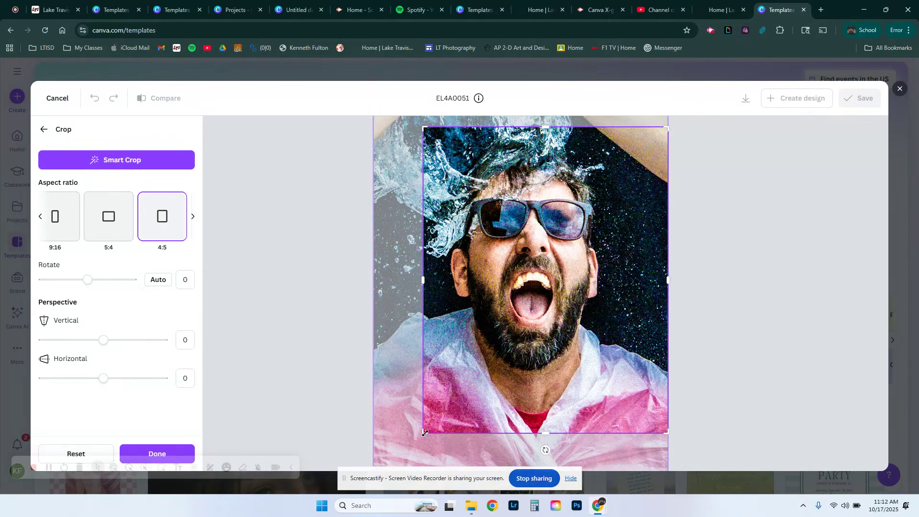
left_click_drag(424, 433, 413, 437)
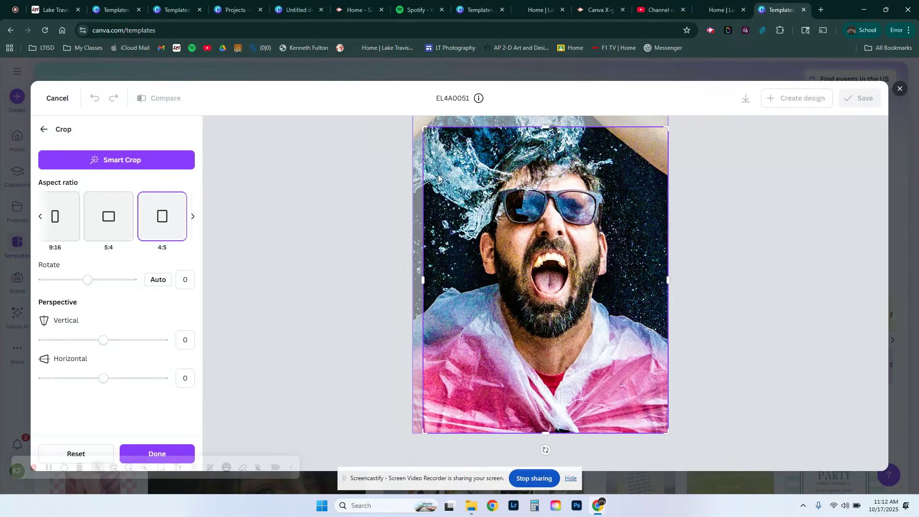
left_click_drag(421, 126, 409, 117)
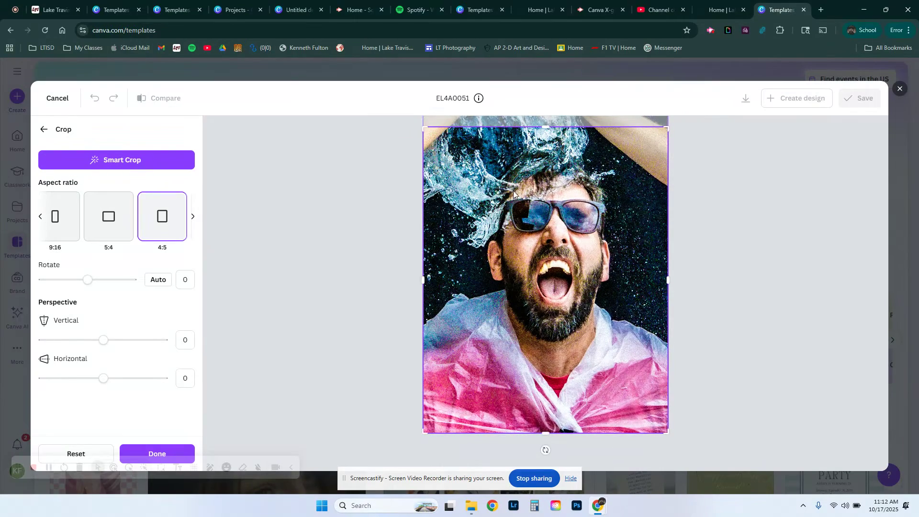
left_click_drag(514, 190, 573, 229)
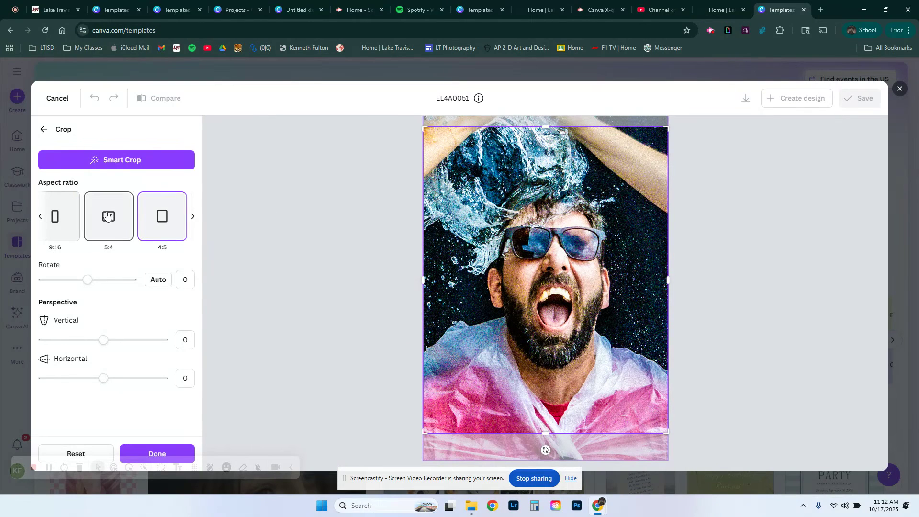
left_click(177, 453)
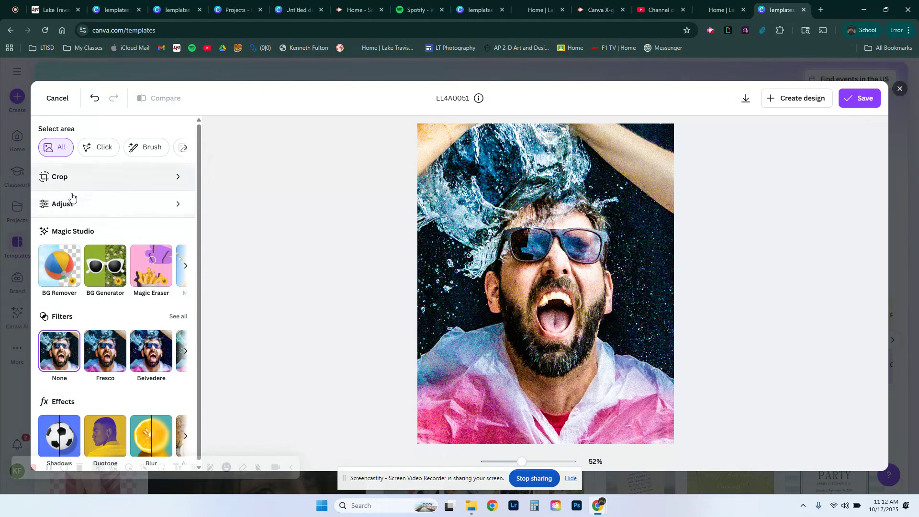
Convert the cropped photo to black and white by setting its saturation to -100
left_click(88, 207)
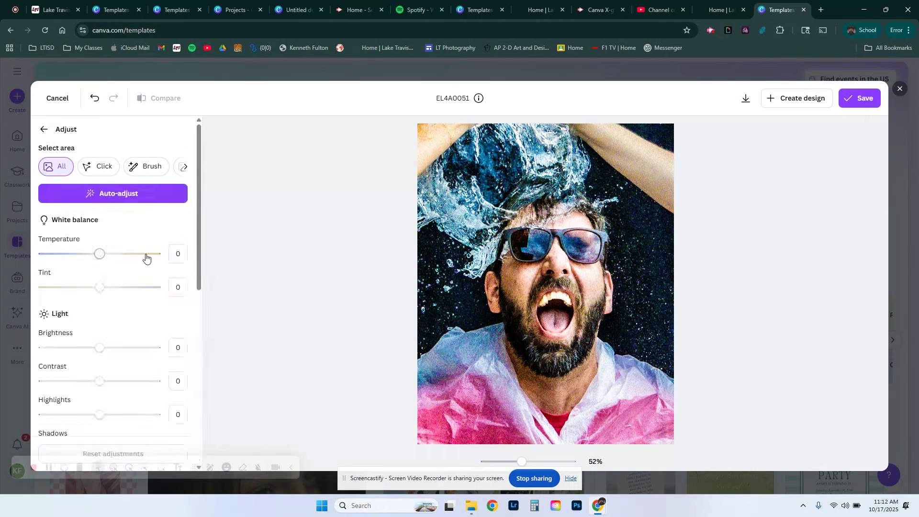
scroll(201, 182, "down", 1)
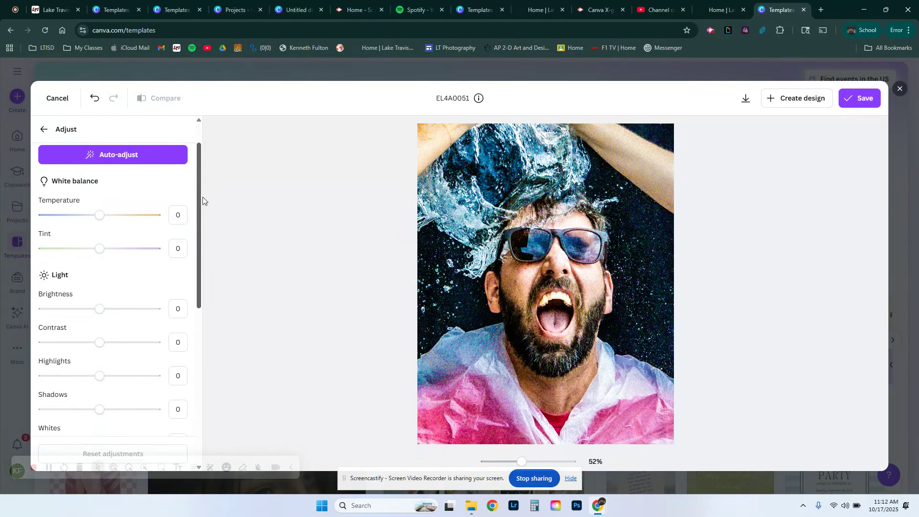
scroll(202, 186, "up", 1)
scroll(202, 192, "down", 1)
left_click_drag(201, 192, 202, 356)
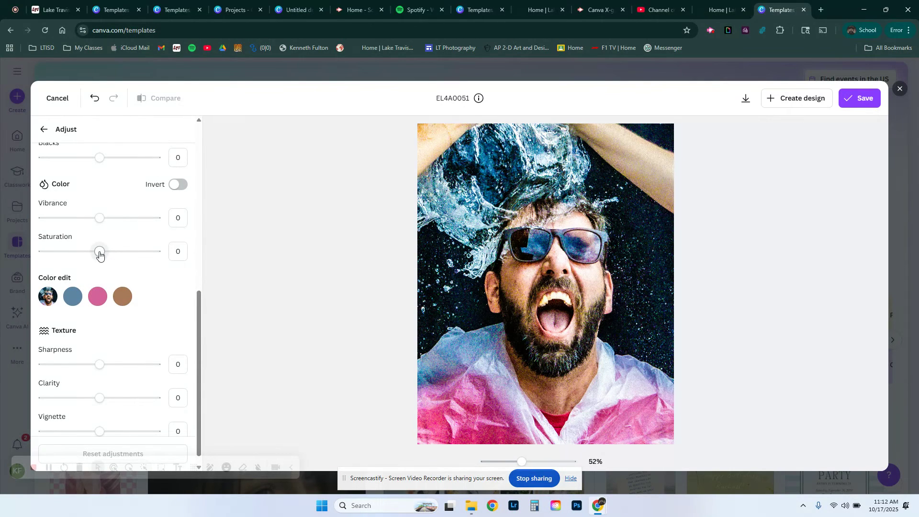
left_click_drag(100, 255, 20, 259)
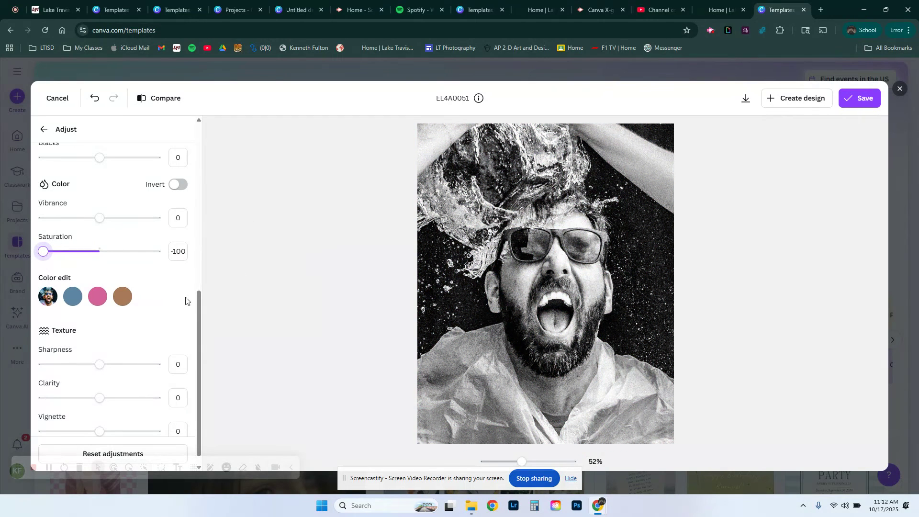
Set the photo's light adjustments to brightness -22, contrast 14, highlights -10, shadows -12 and blacks -12
left_click_drag(200, 331, 197, 214)
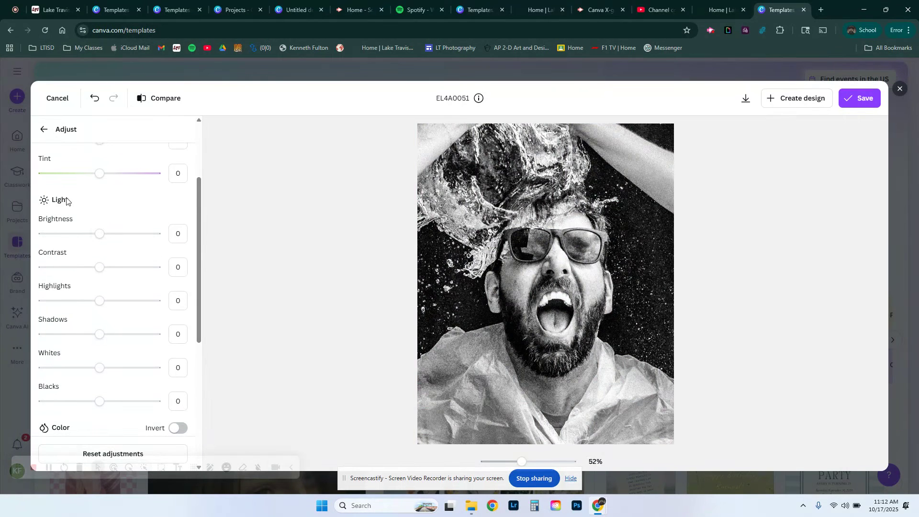
mouse_move(99, 234)
left_mouse_down()
mouse_move(114, 234)
mouse_move(87, 234)
left_mouse_up()
mouse_move(100, 268)
left_mouse_down()
mouse_move(121, 268)
mouse_move(108, 271)
left_mouse_up()
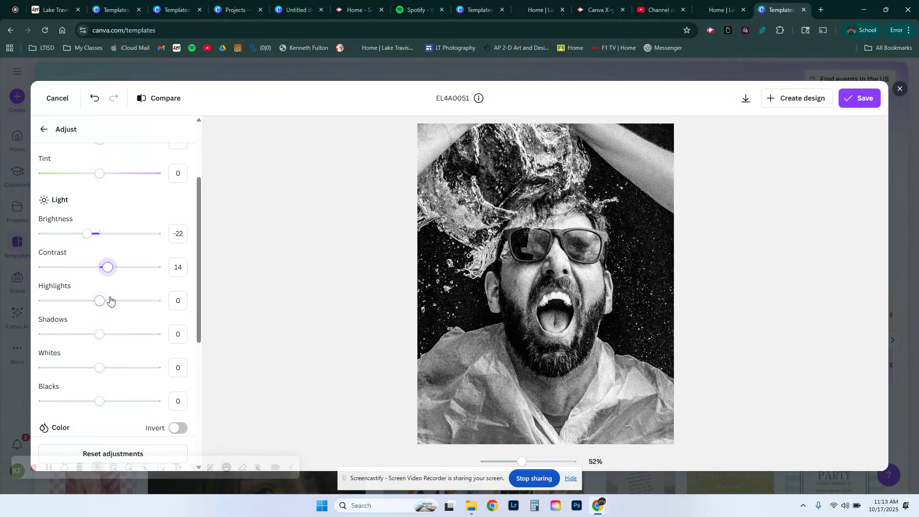
mouse_move(98, 302)
left_mouse_down()
mouse_move(78, 304)
mouse_move(99, 307)
mouse_move(93, 301)
left_mouse_up()
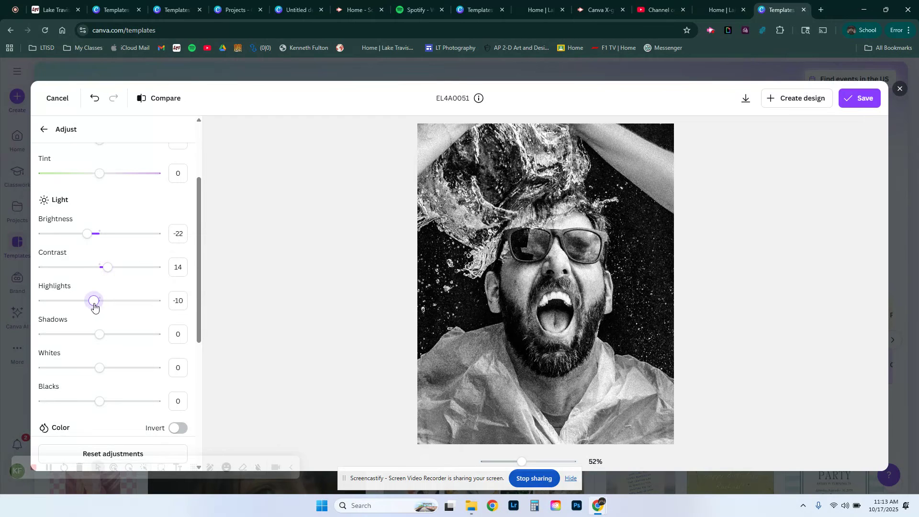
mouse_move(99, 334)
left_mouse_down()
mouse_move(120, 336)
mouse_move(93, 334)
left_mouse_up()
mouse_move(99, 368)
left_mouse_down()
mouse_move(117, 369)
mouse_move(99, 368)
left_mouse_up()
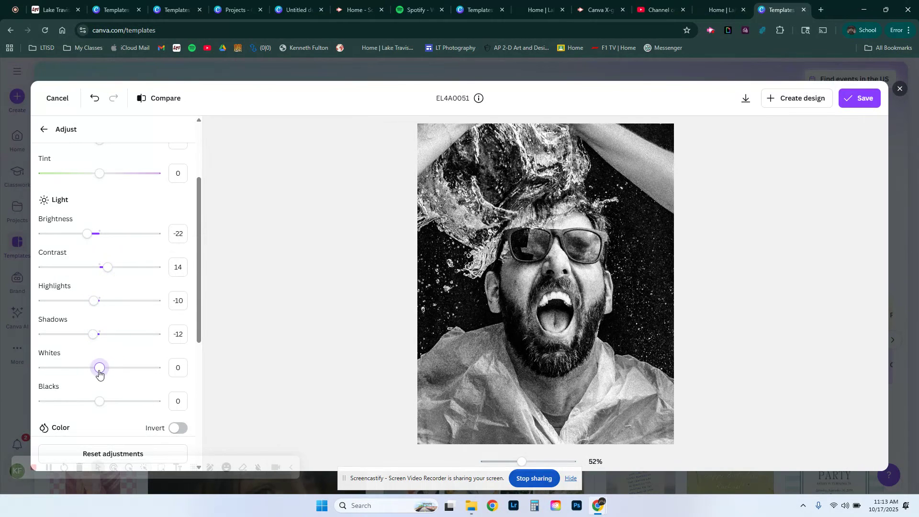
left_click_drag(100, 403, 90, 403)
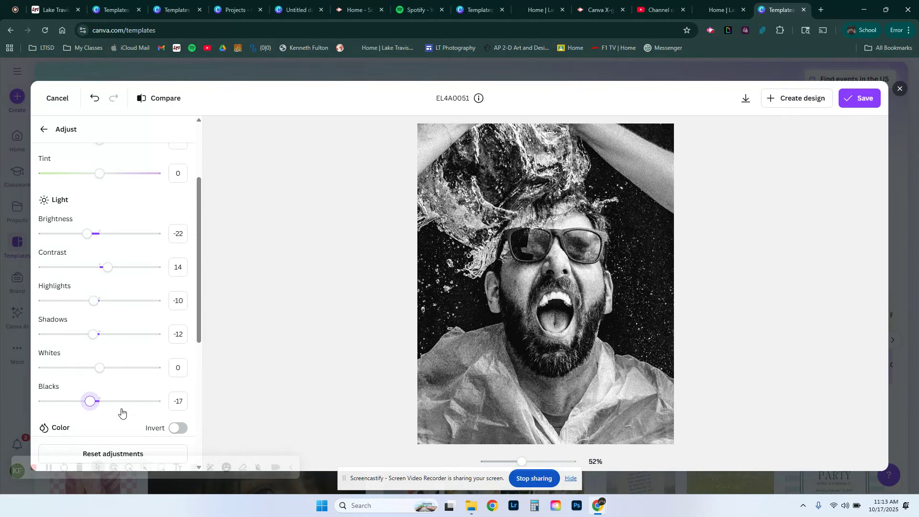
scroll(121, 412, "down", 1)
mouse_move(90, 354)
left_mouse_down()
mouse_move(105, 354)
mouse_move(92, 354)
left_mouse_up()
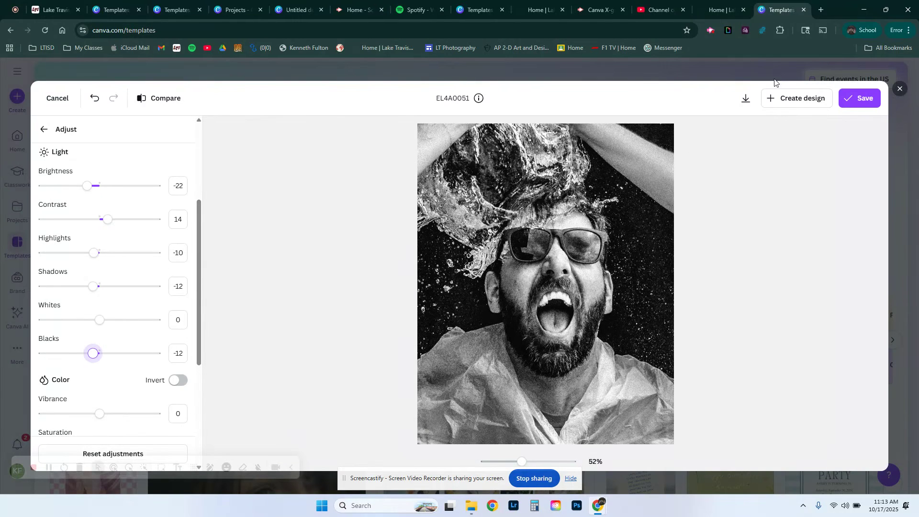
Create a new design from the edited photo and close its image editing options
left_click(796, 102)
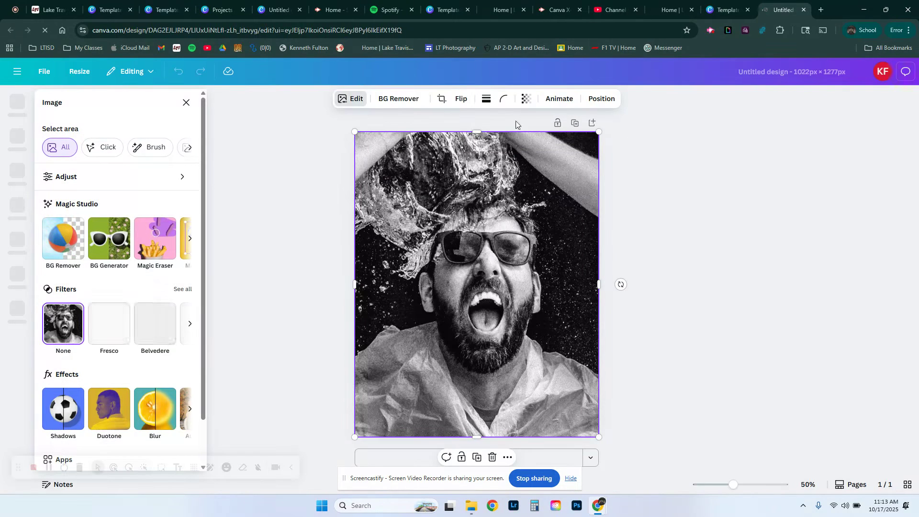
left_click(186, 104)
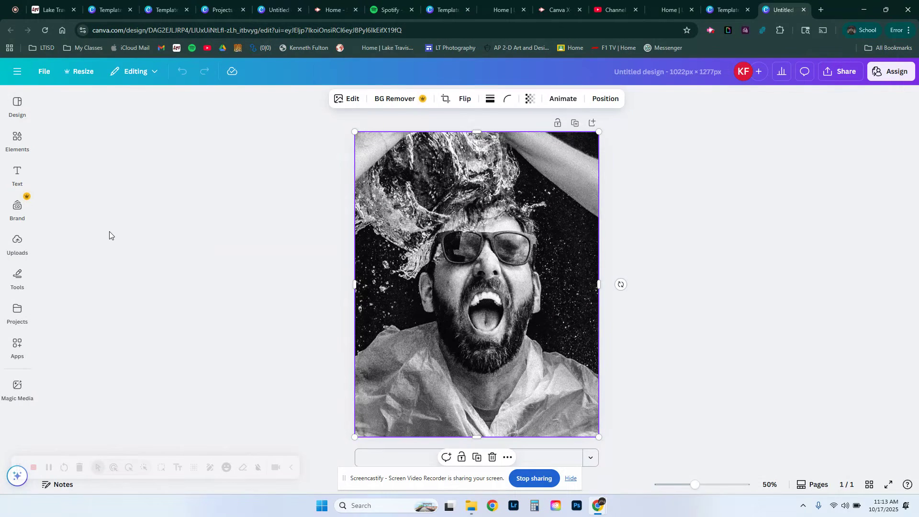
Add a straight orange line and stretch it diagonally from the photo's top-left corner to its bottom-right corner
left_click(16, 281)
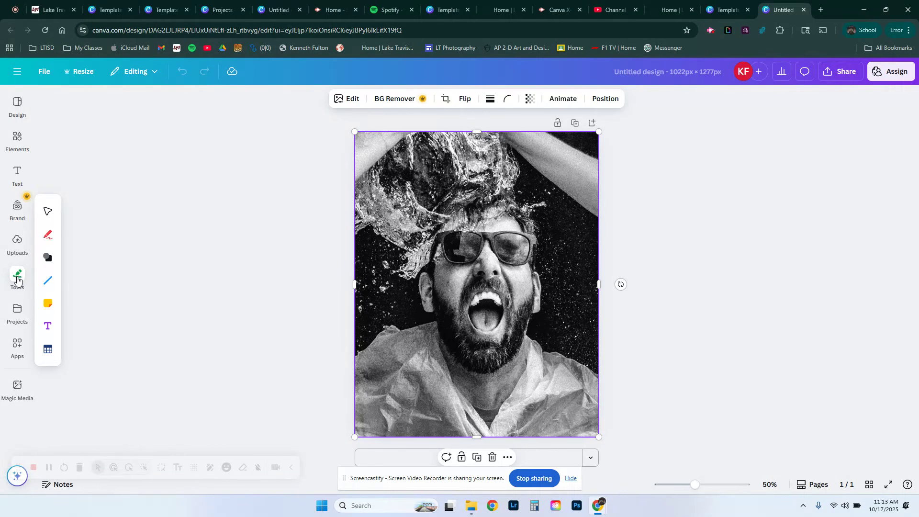
left_click(48, 282)
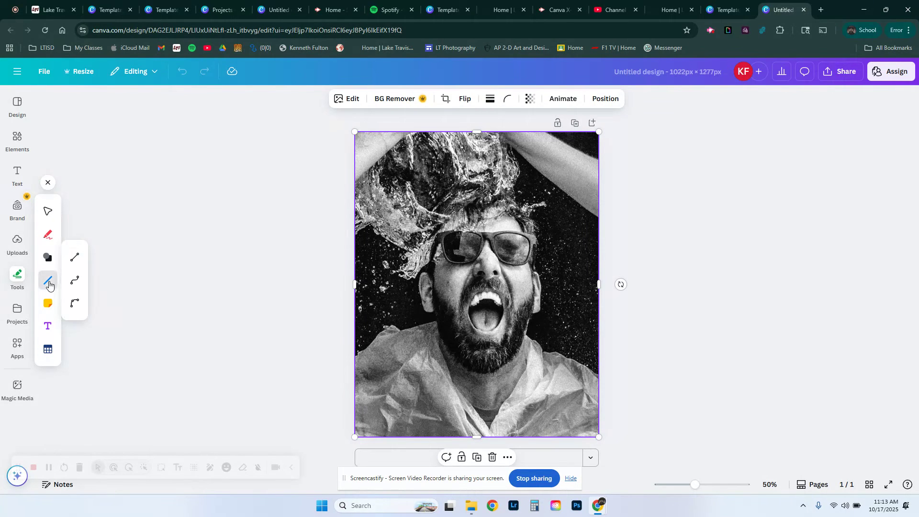
left_click(77, 261)
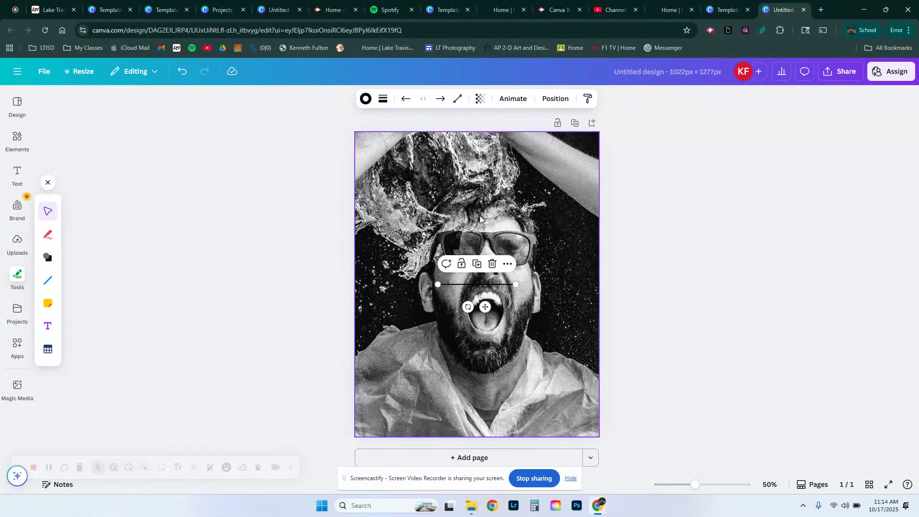
left_click(366, 100)
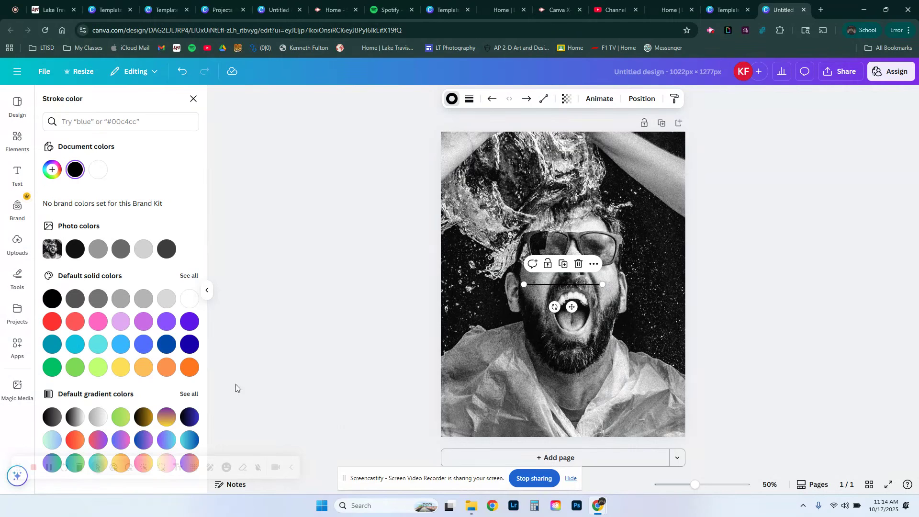
left_click(193, 368)
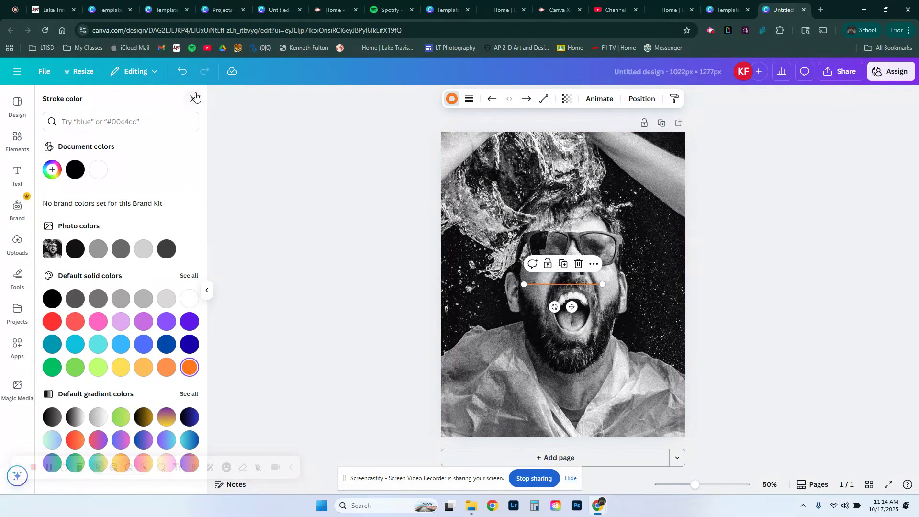
left_click_drag(524, 284, 441, 135)
left_click_drag(602, 286, 685, 437)
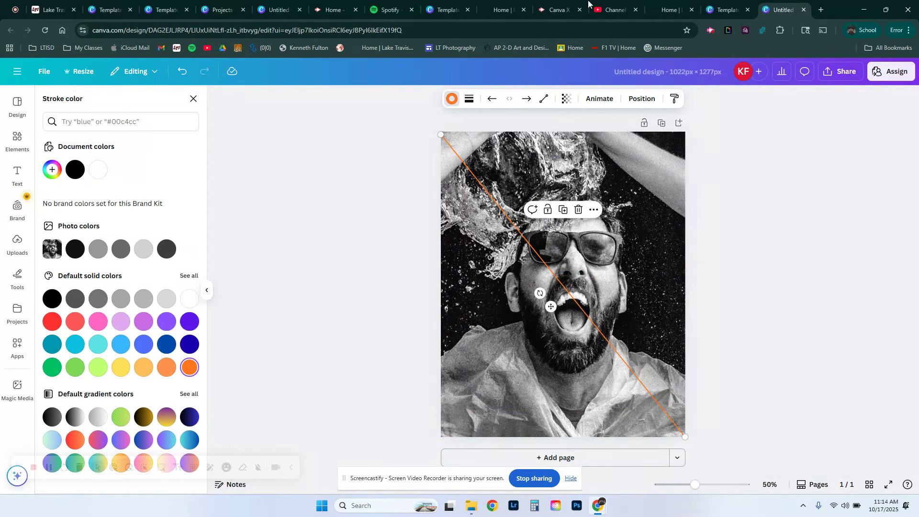
Switch to the Lake Travis Art 1 website, examine the x grid diagram on the RC2 Day 1 page, and return to the Canva design
left_click(661, 10)
left_click(422, 248)
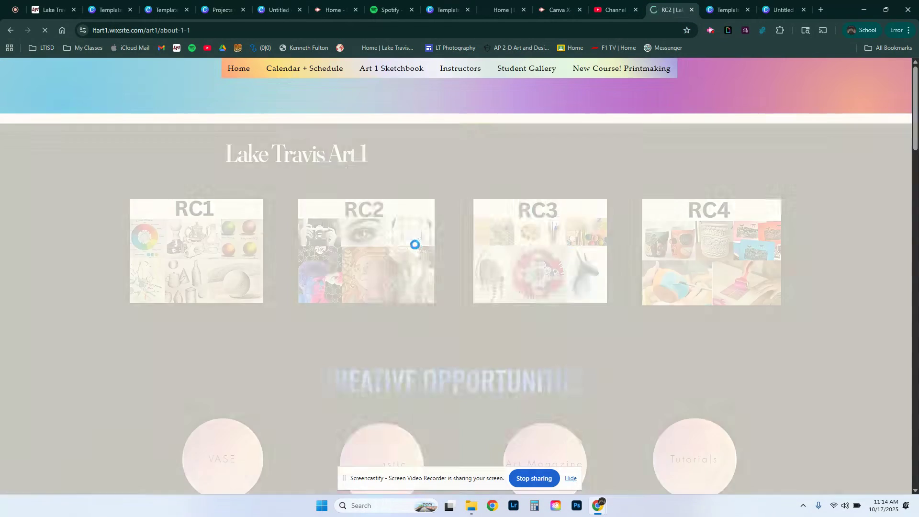
scroll(318, 182, "down", 6)
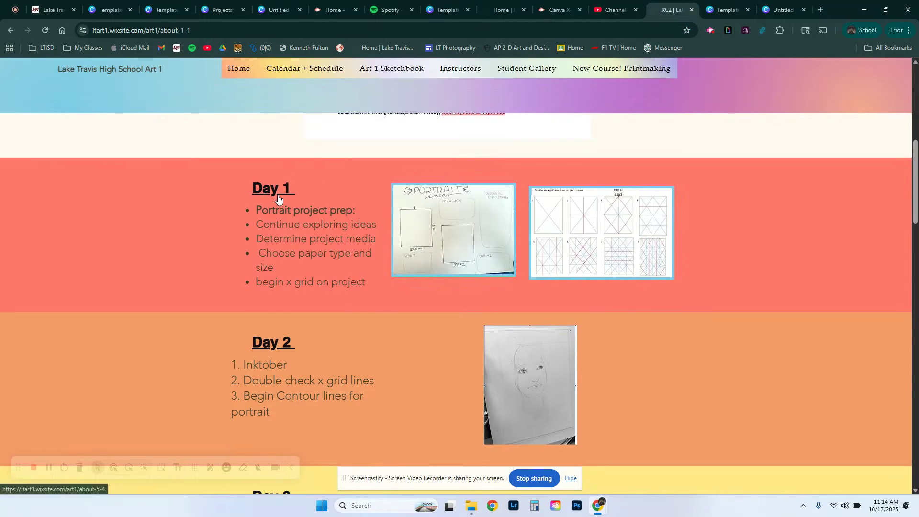
left_click(317, 183)
scroll(424, 279, "down", 3)
scroll(425, 280, "down", 10)
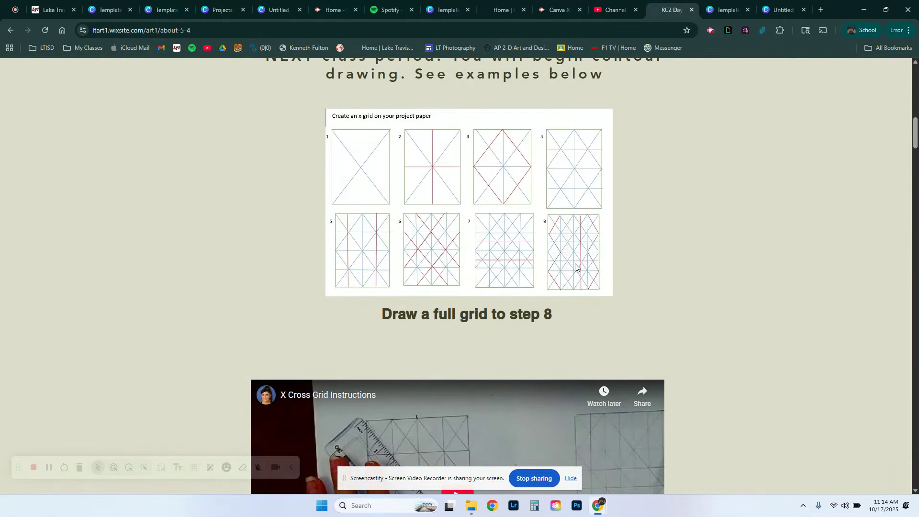
left_click(784, 11)
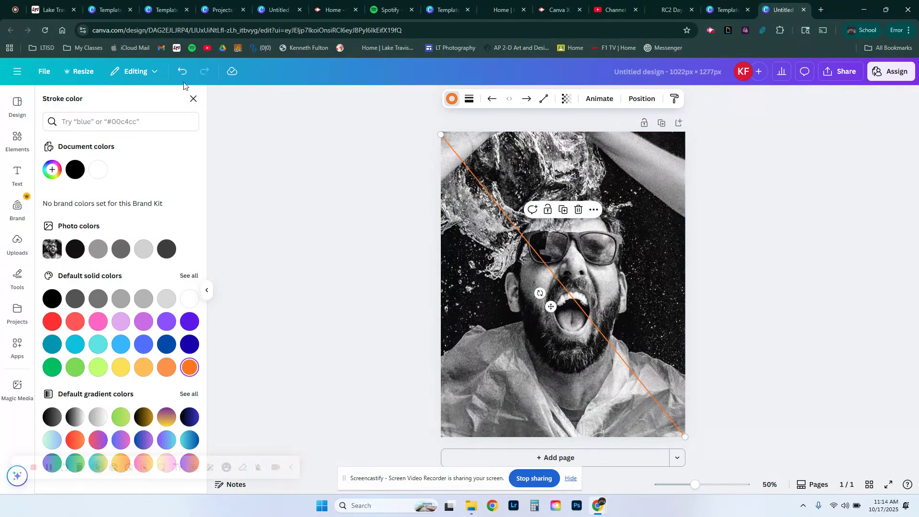
Add a second straight line and stretch it from the photo's top-right corner to its bottom-left corner, completing the X
left_click(193, 99)
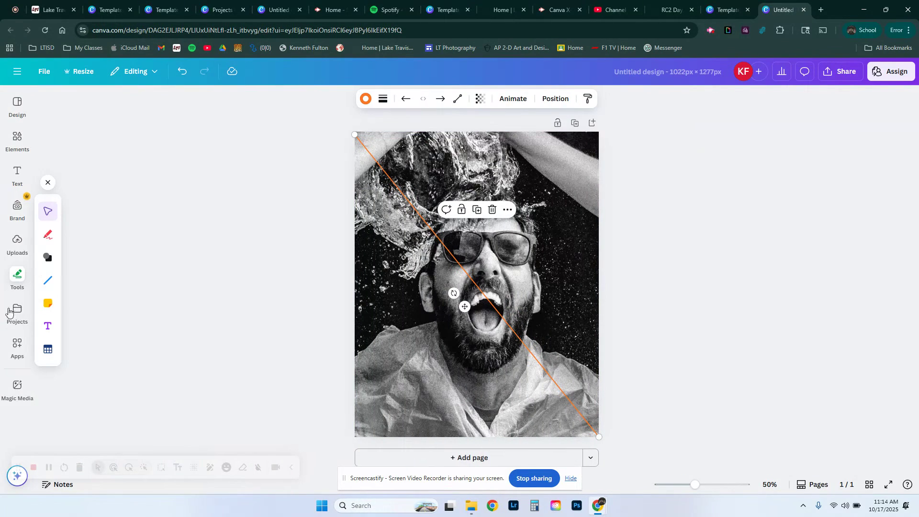
left_click(48, 281)
left_click(83, 258)
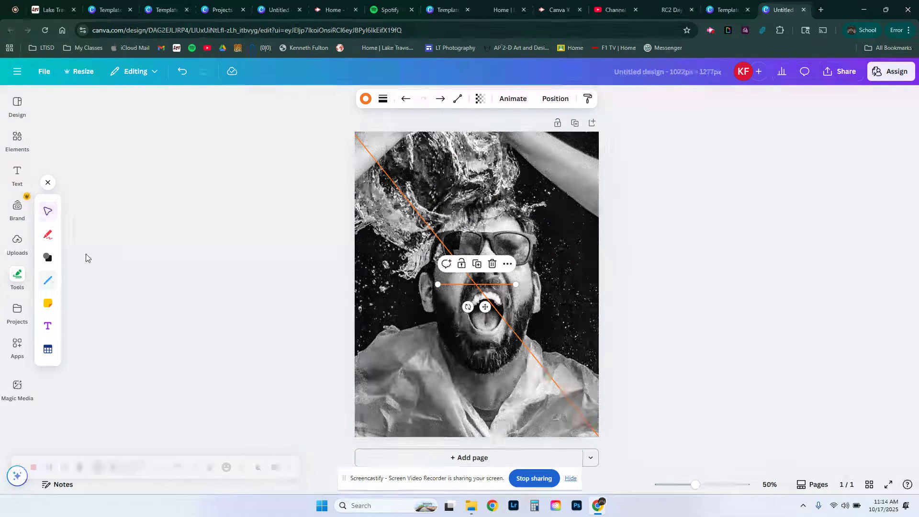
left_click_drag(515, 285, 599, 132)
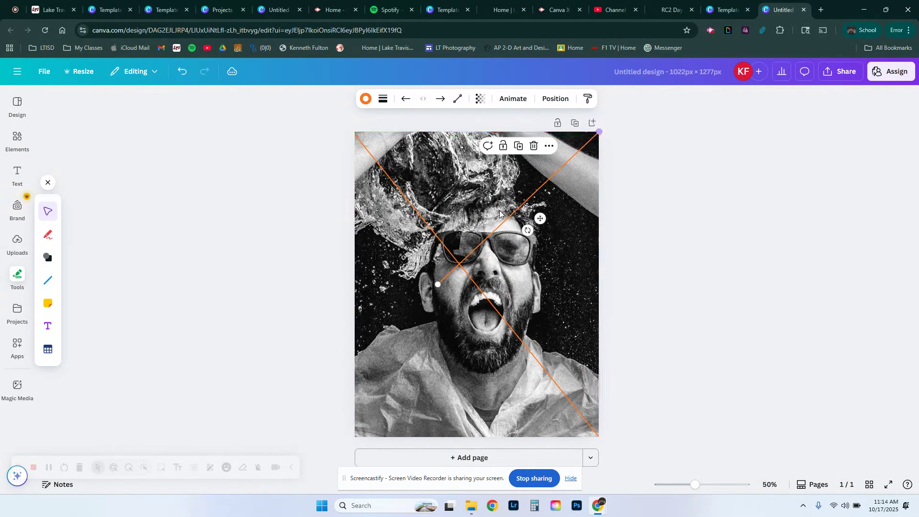
left_click_drag(438, 285, 354, 437)
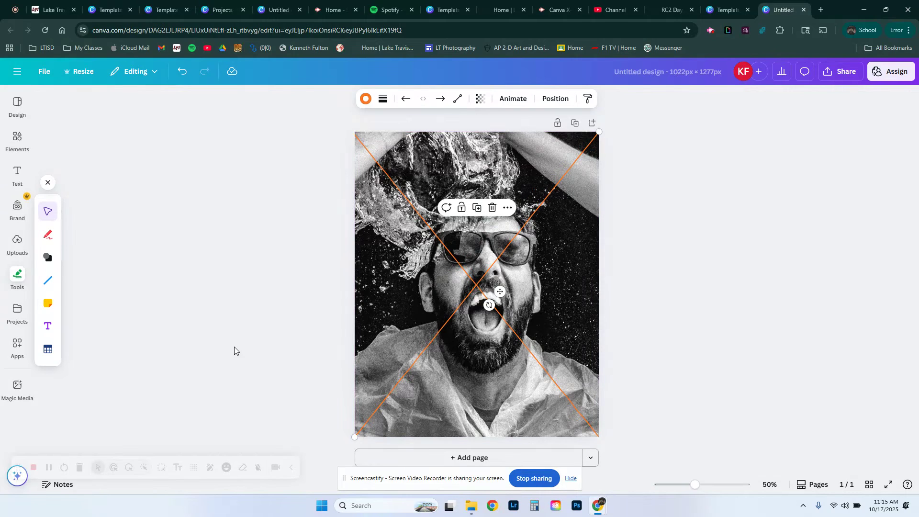
Add a vertical straight line through the photo's centre, from the midpoint of the top edge to the midpoint of the bottom edge
left_click(48, 281)
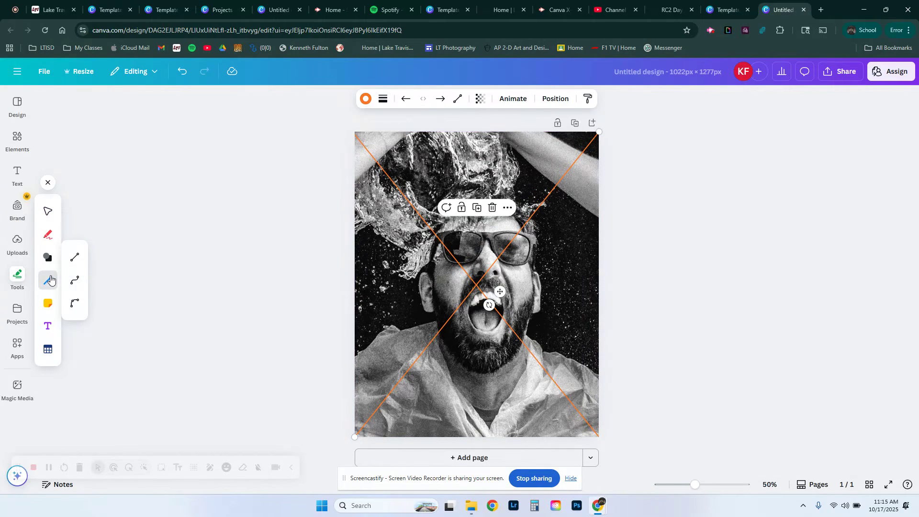
left_click(72, 257)
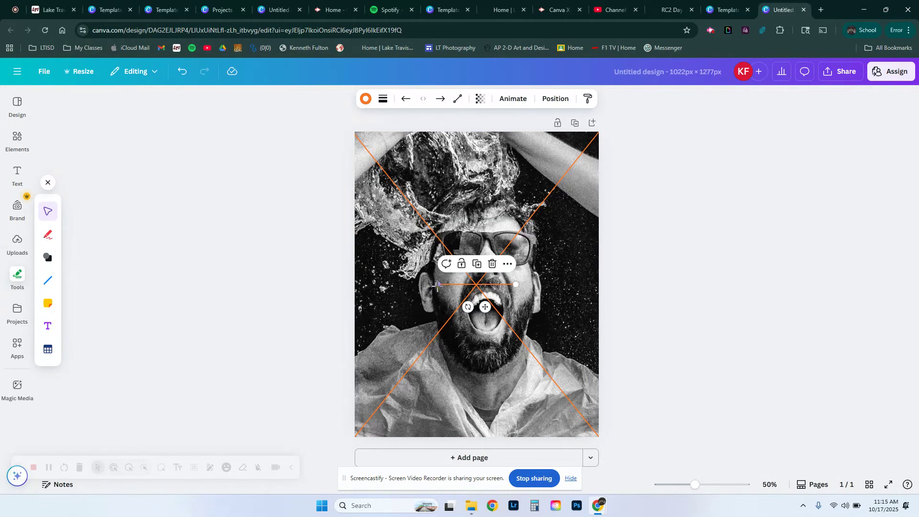
left_click_drag(437, 285, 478, 131)
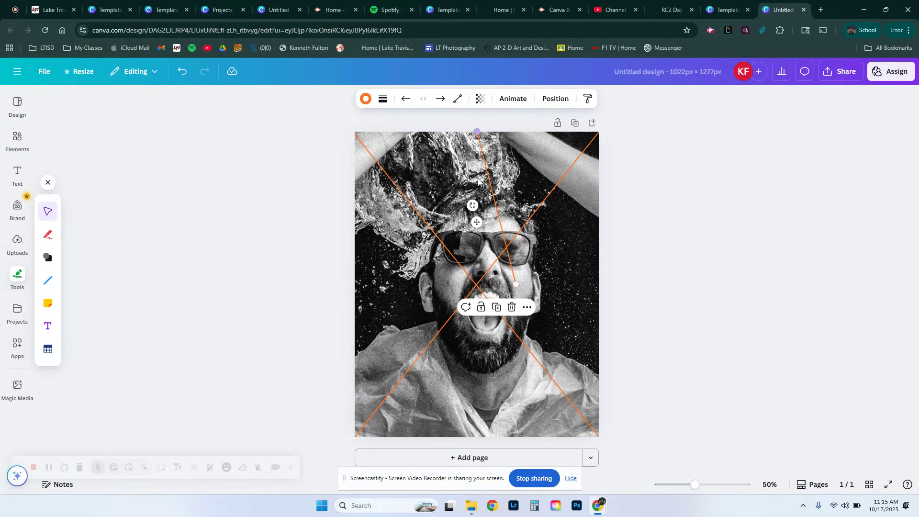
left_click_drag(517, 283, 478, 437)
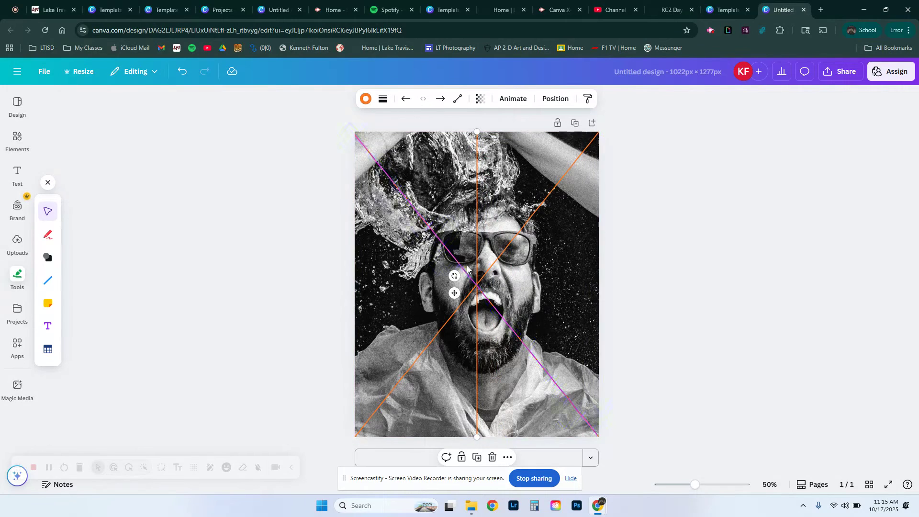
Add a horizontal straight line through the photo's centre, spanning from the left edge to the right edge
mouse_move(49, 282)
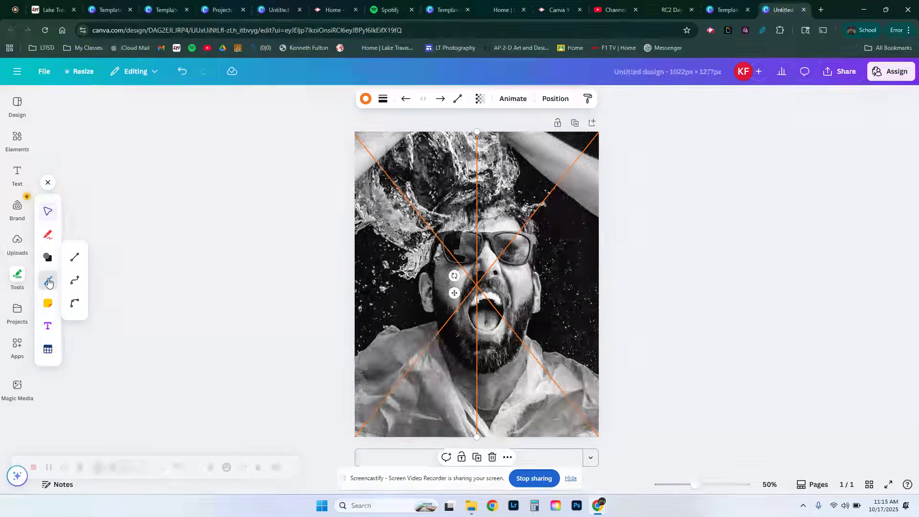
left_click(74, 257)
left_click_drag(436, 285, 355, 285)
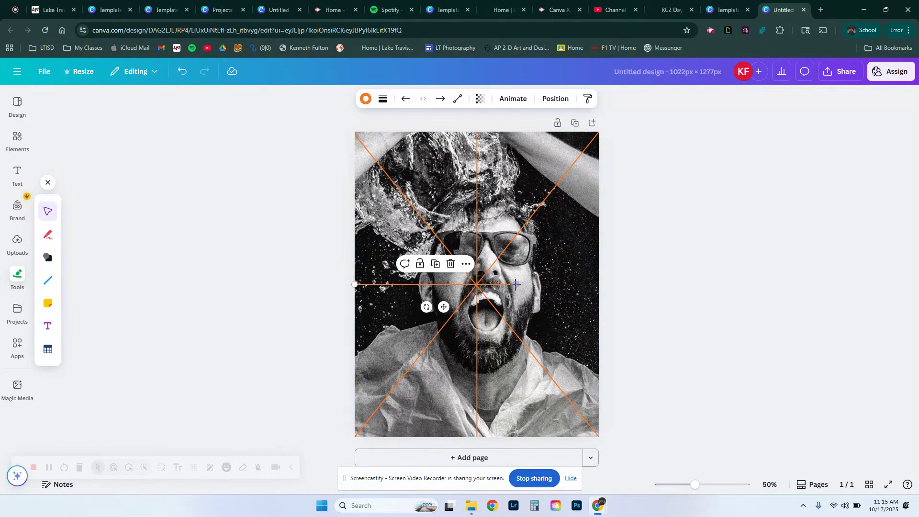
left_click_drag(516, 285, 599, 285)
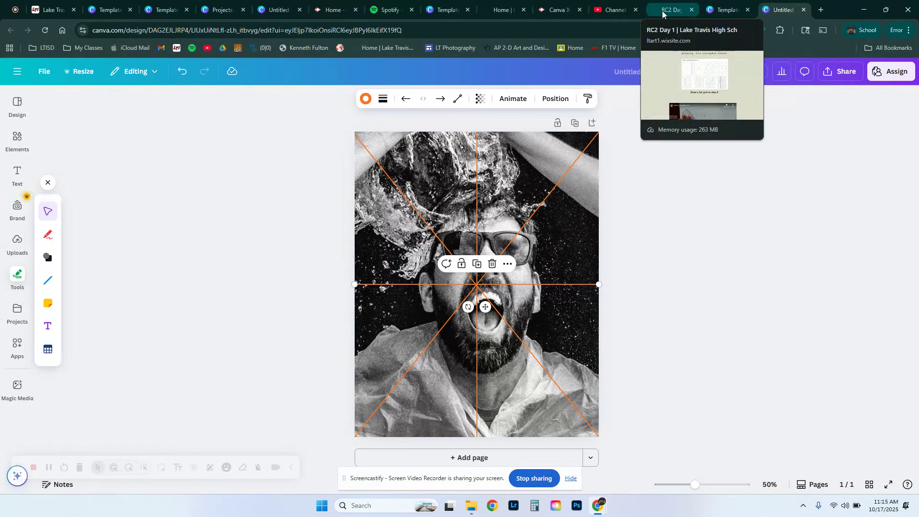
Review the next stages of the x grid diagram on the RC2 Day 1 page and return to the Canva design
left_click(666, 15)
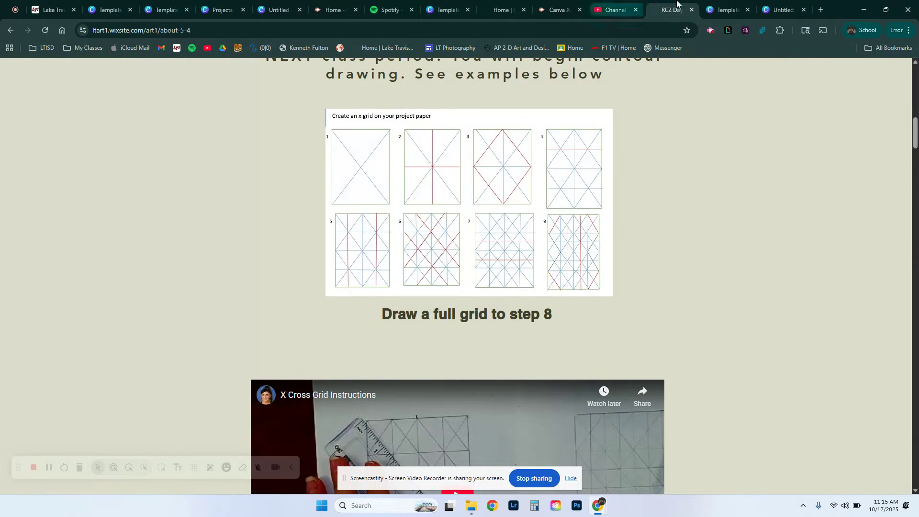
left_click(783, 10)
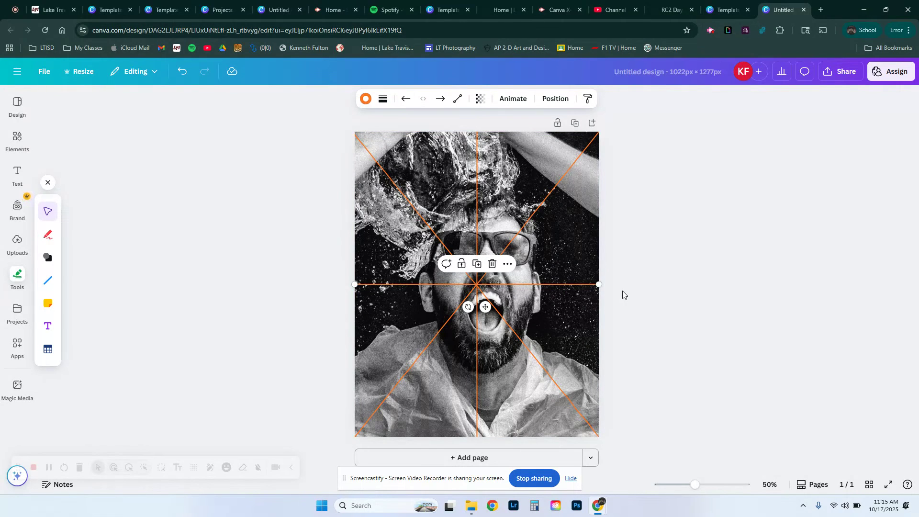
left_click(662, 7)
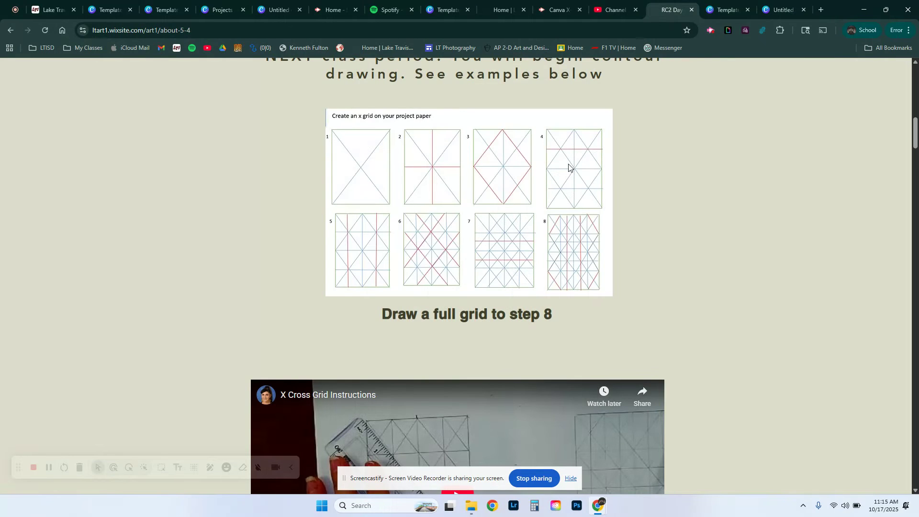
left_click(776, 10)
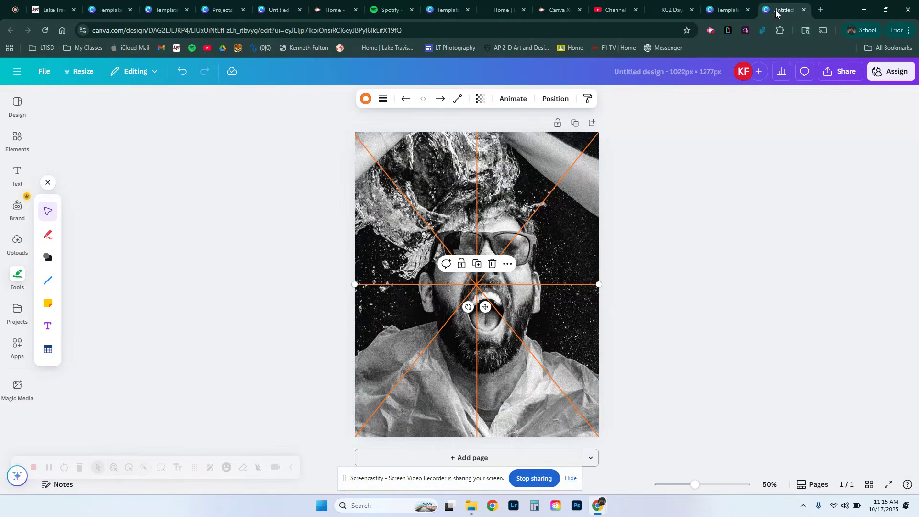